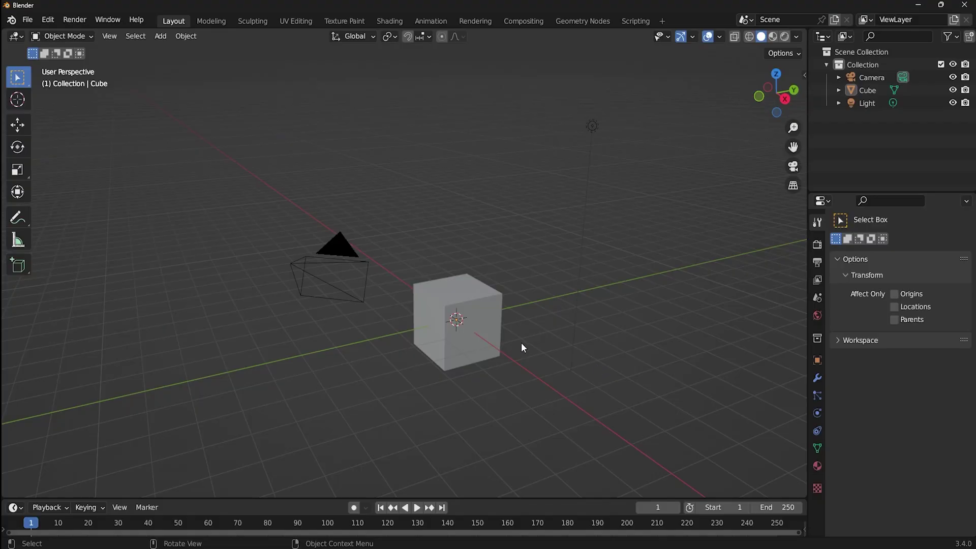
Step: Click-select the cube twice, clearing the selection after each, then select Cube in the Outliner
left_click(470, 318)
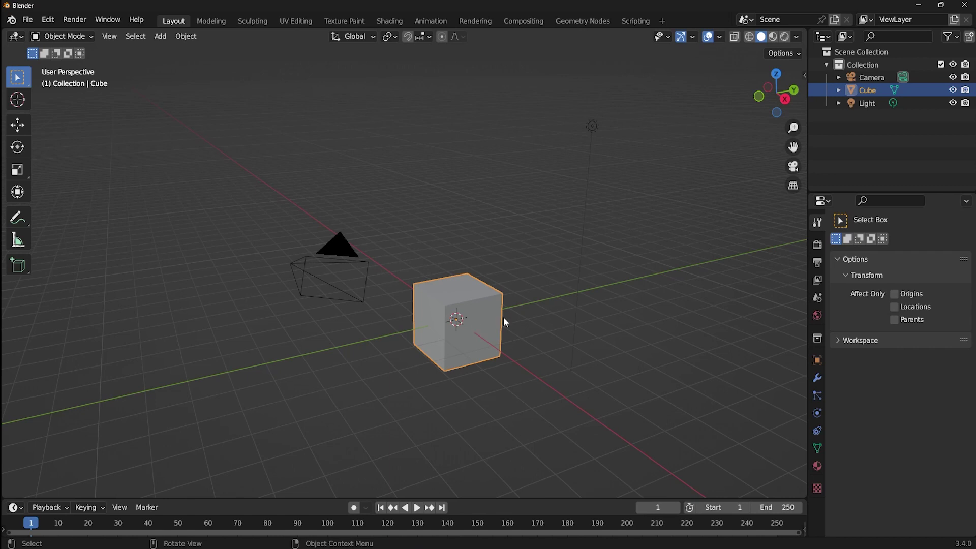
left_click(533, 314)
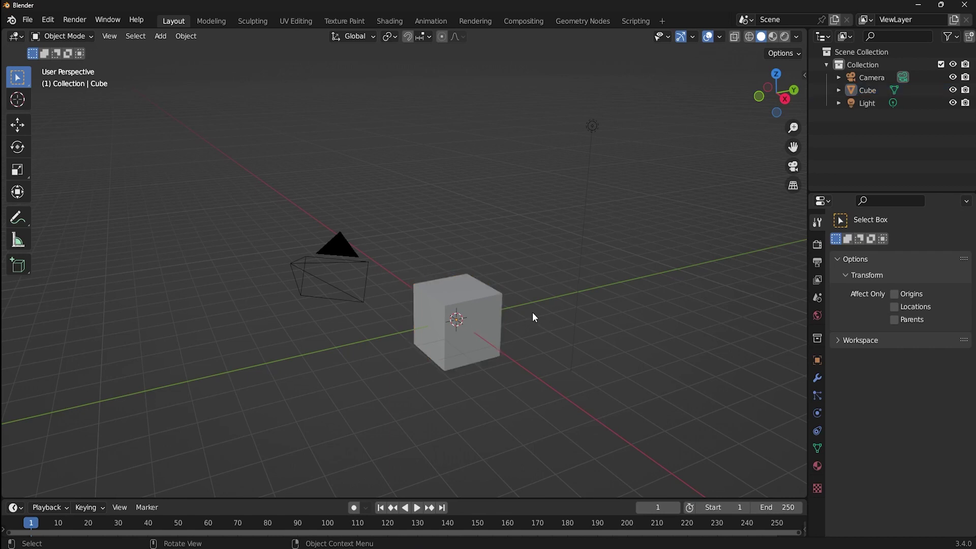
left_click(485, 315)
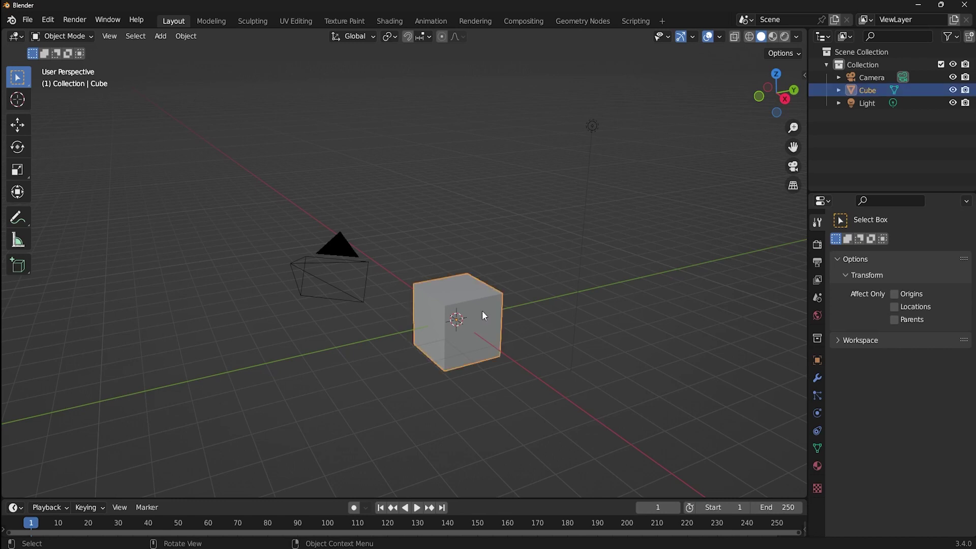
left_click(537, 315)
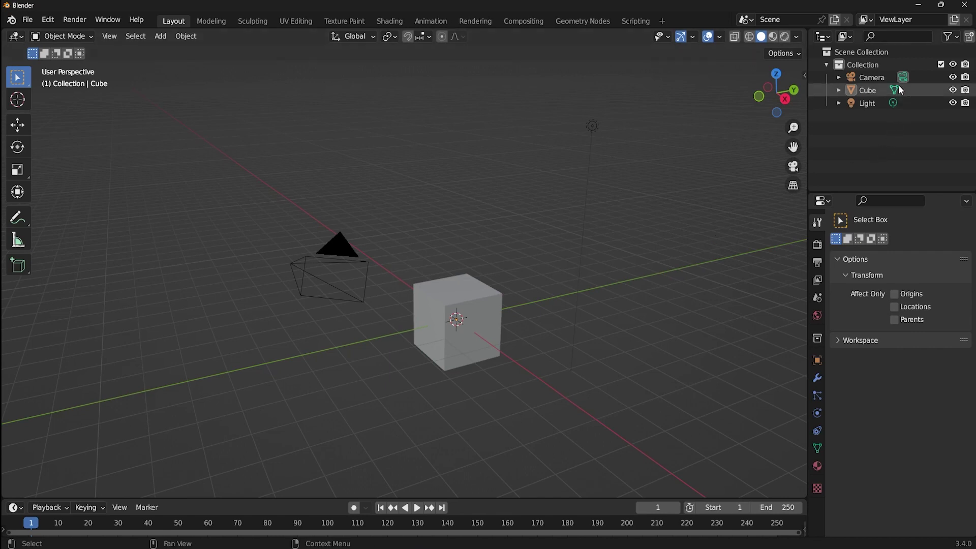
left_click(873, 88)
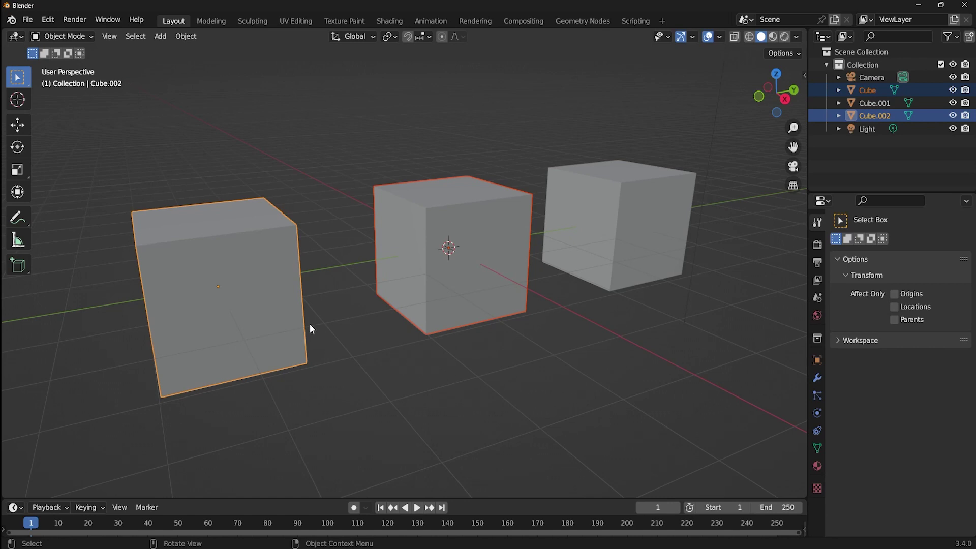
Step: Zoom out and orbit, then Shift-add the camera and the light to the selection
scroll(300, 311, "down", 4)
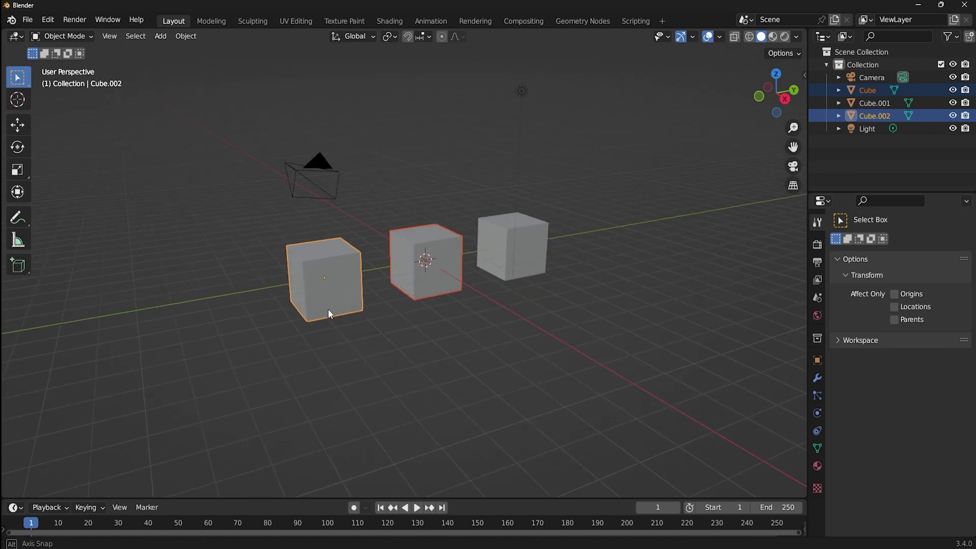
middle_click_drag(328, 309, 339, 311)
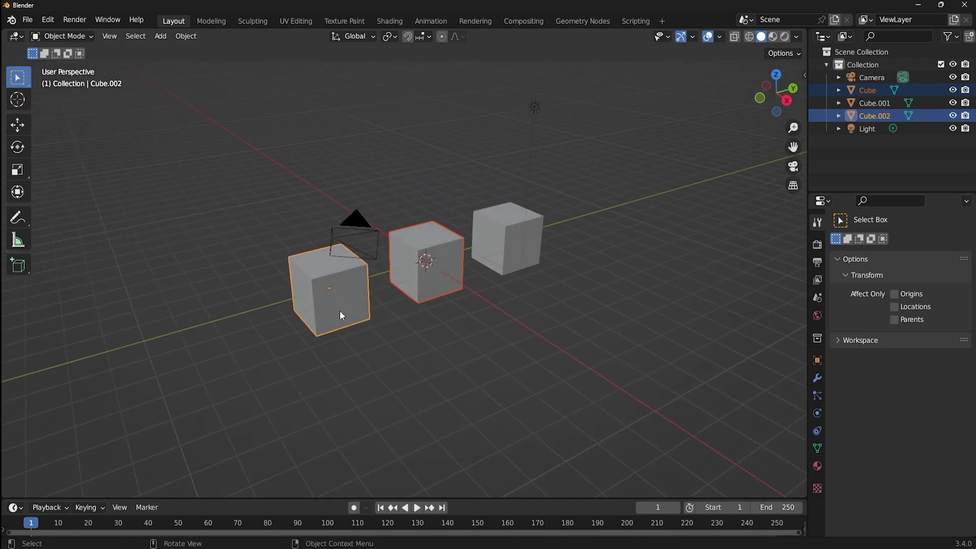
left_click(348, 230, "shift")
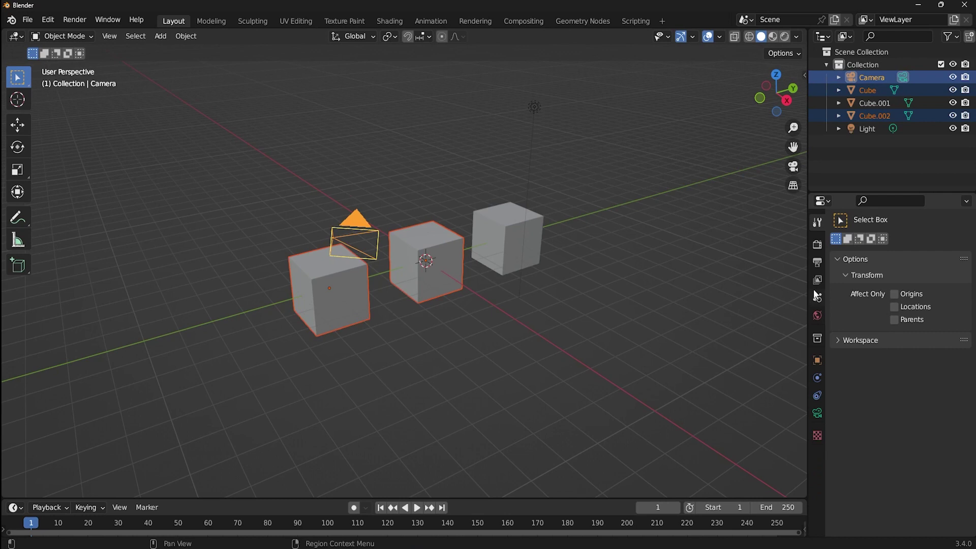
left_click(533, 105, "shift")
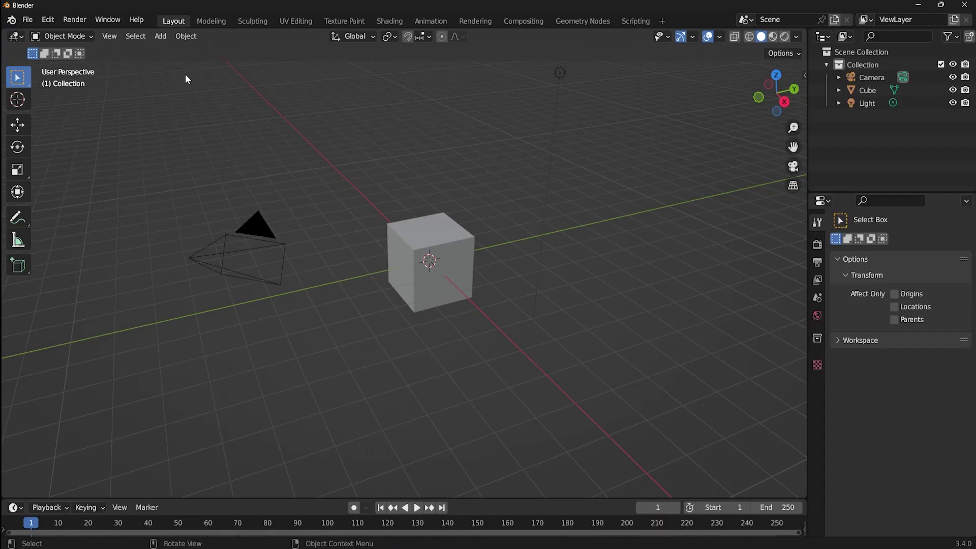
Step: Box-select the camera, cube and light, then only the cube, clearing the selection between tries
left_click_drag(186, 76, 605, 378)
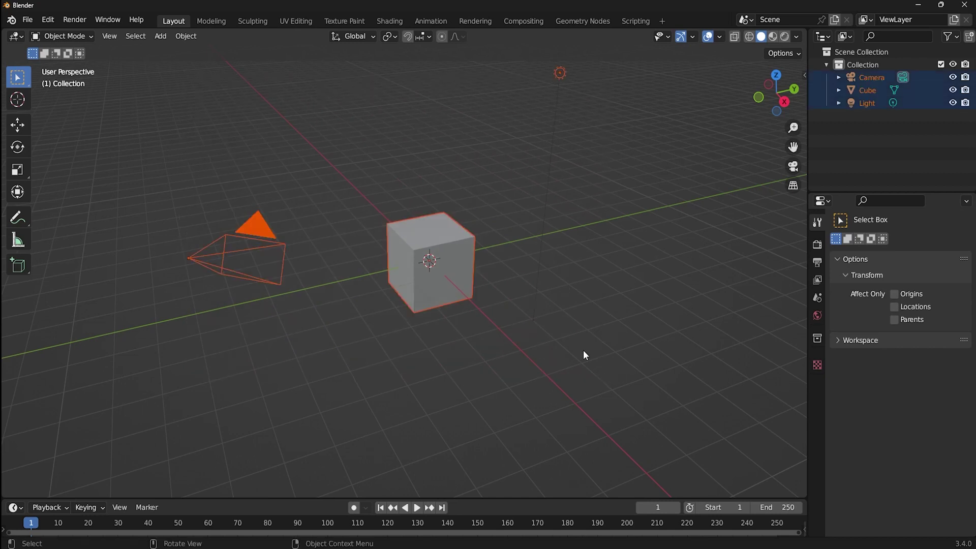
left_click_drag(391, 86, 624, 327)
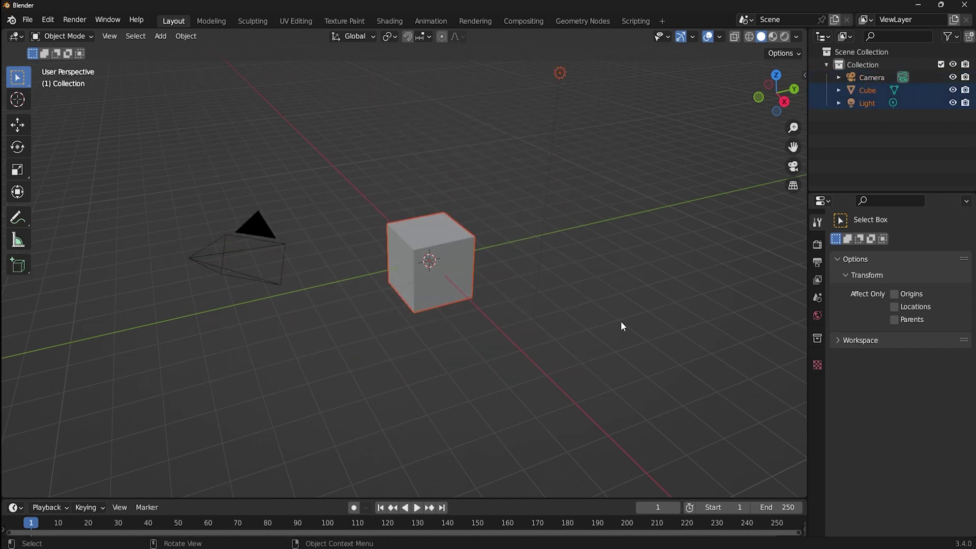
left_click(624, 327)
left_click_drag(200, 81, 666, 388)
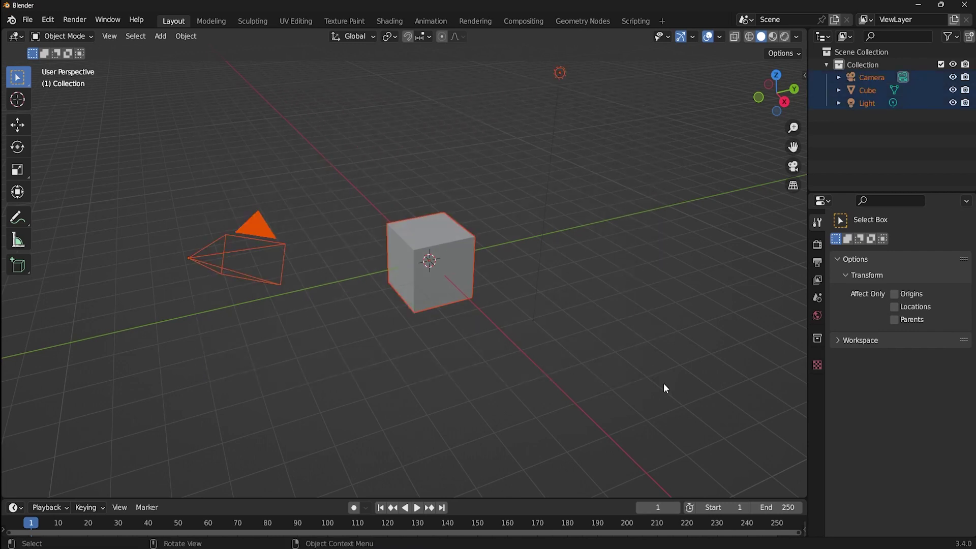
left_click(624, 261)
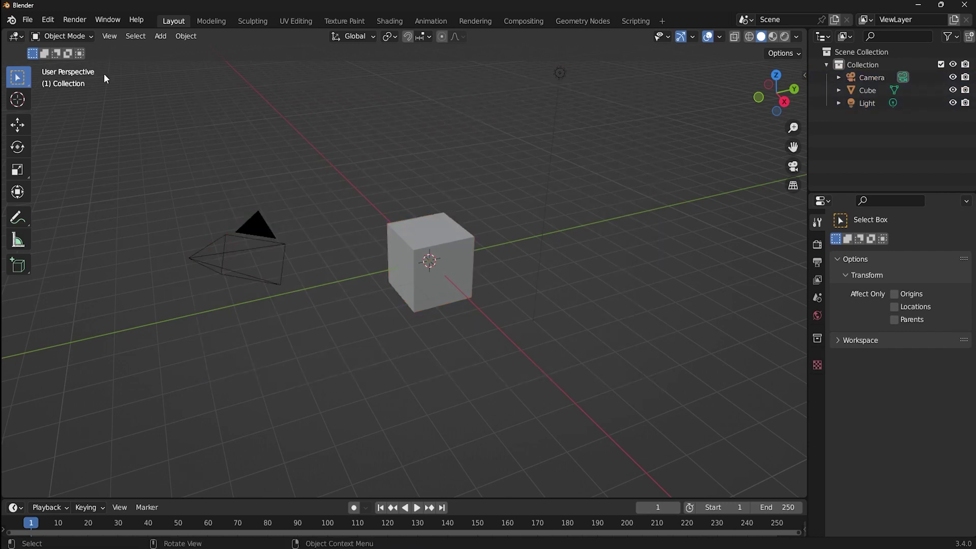
left_click_drag(106, 76, 631, 389)
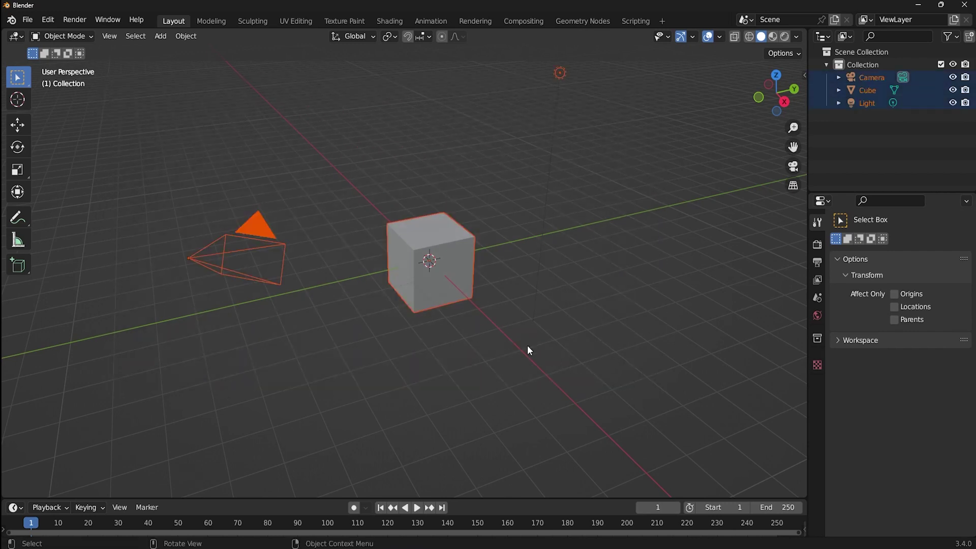
left_click(255, 165)
Step: In Extend mode box-select the camera and cube, then remove the cube with Subtract mode
left_click(44, 54)
left_click_drag(101, 118, 257, 298)
left_click_drag(411, 203, 505, 322)
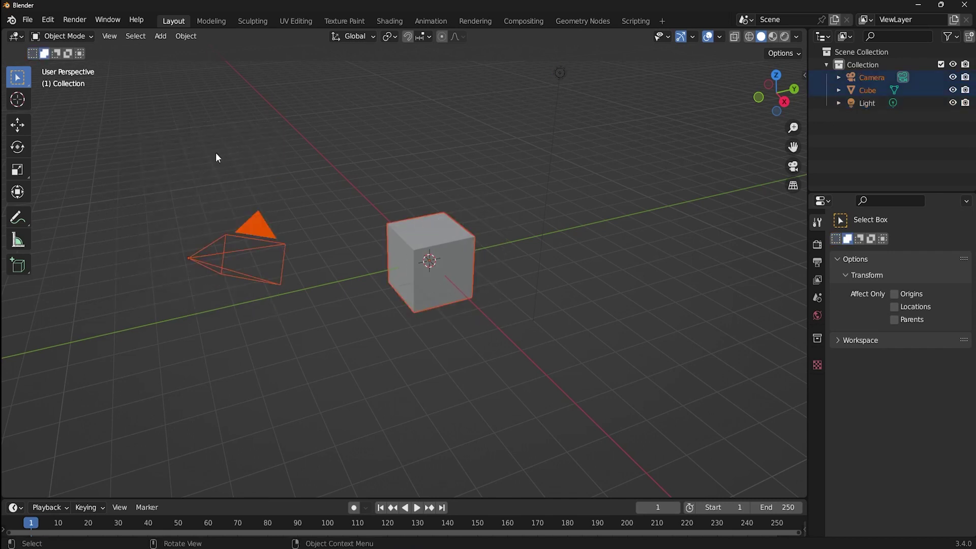
left_click(56, 54)
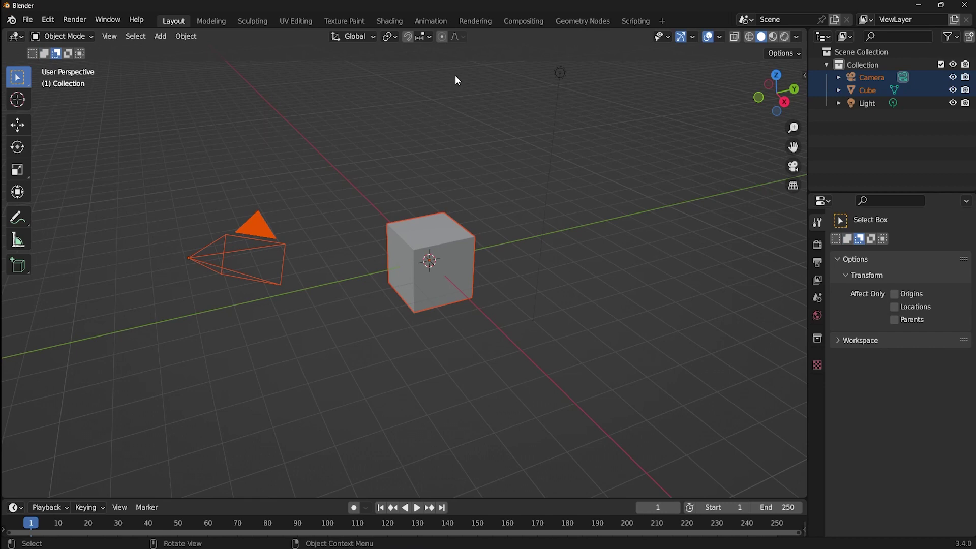
left_click_drag(456, 76, 661, 315)
Step: Toggle all three objects with Difference mode, then use Intersect to keep the cube, then nothing
left_click(68, 54)
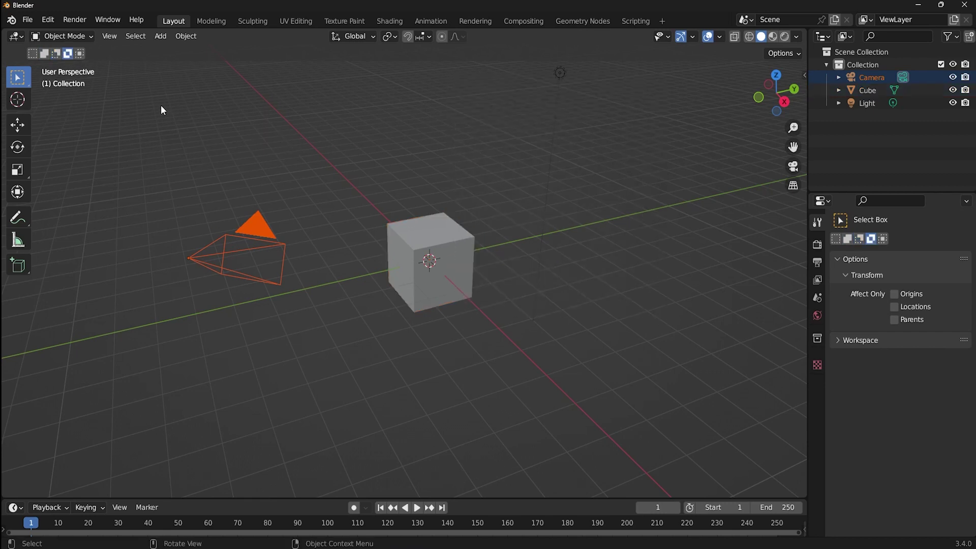
left_click_drag(148, 83, 746, 458)
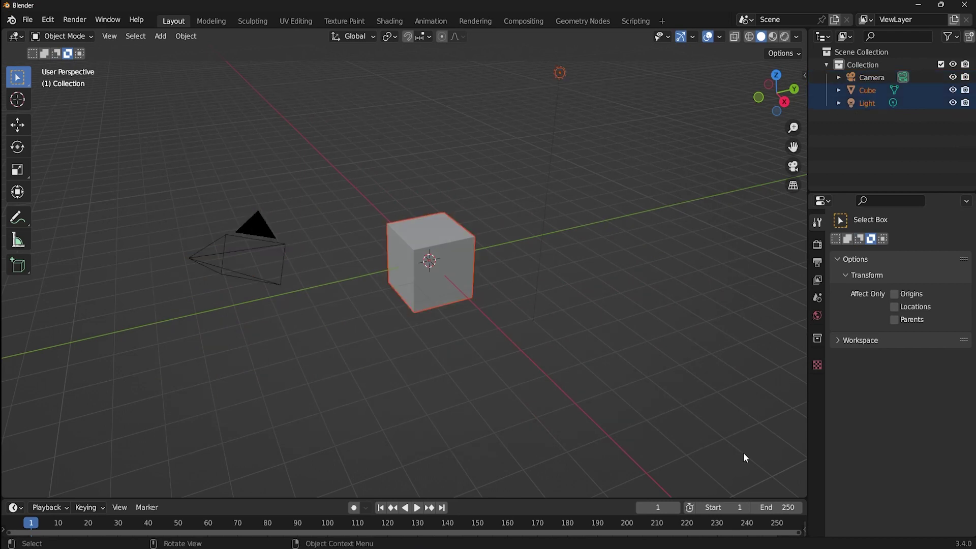
left_click(80, 53)
left_click_drag(118, 93, 450, 411)
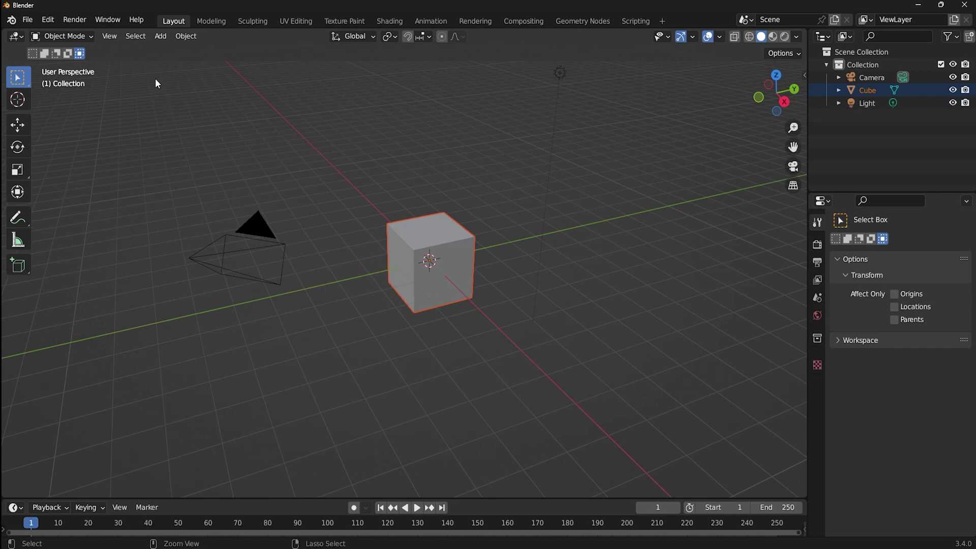
left_click_drag(155, 78, 620, 406)
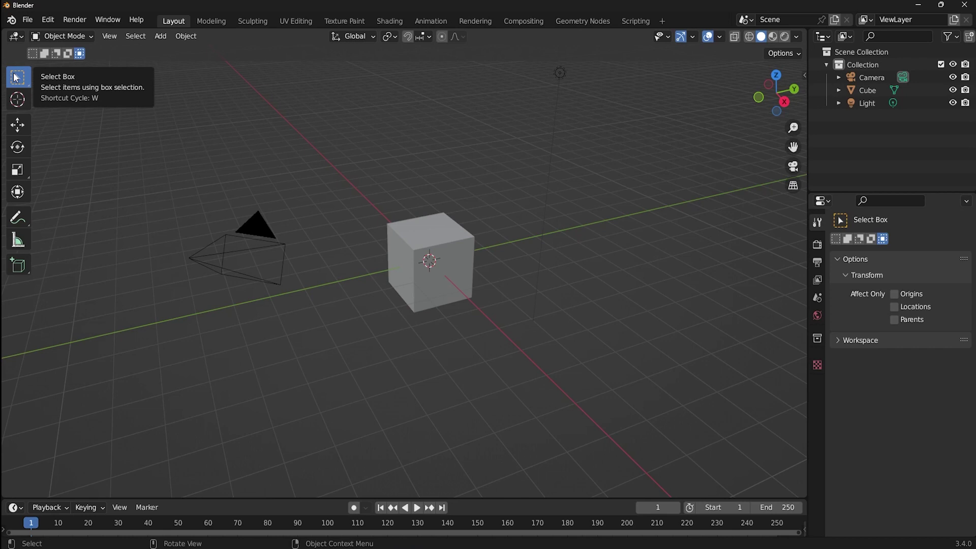
Step: Switch to Select Circle and paint over the camera, cube and light to select them
left_click(16, 78)
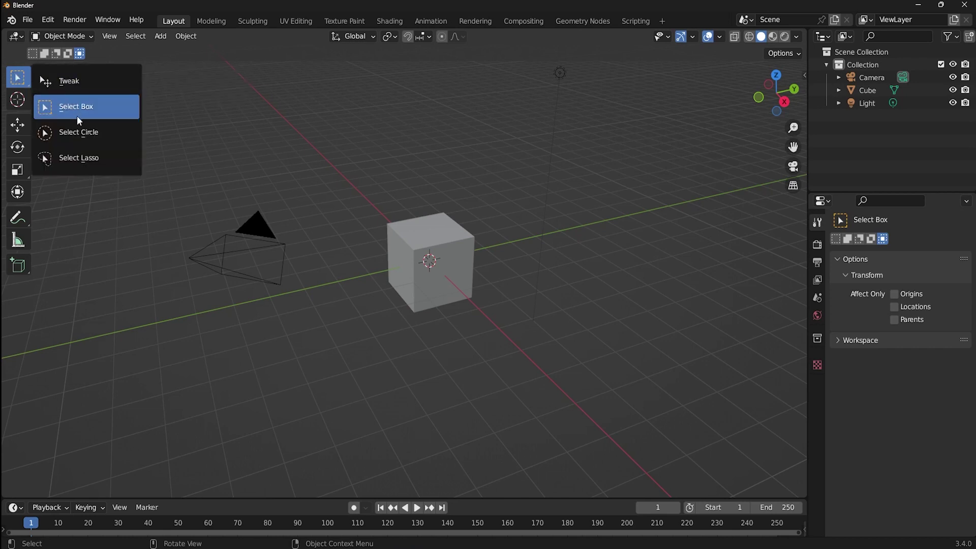
left_click(83, 133)
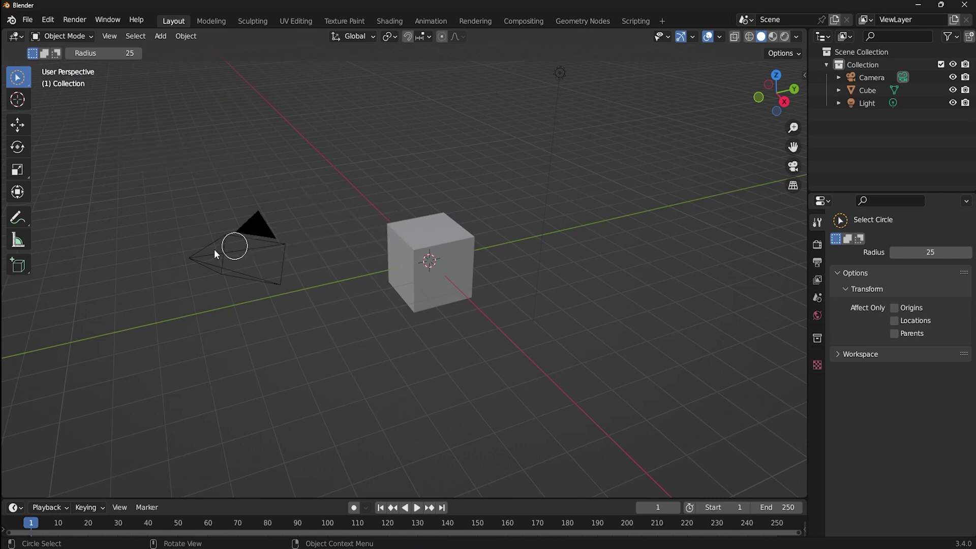
mouse_move(181, 254)
left_mouse_down()
mouse_move(308, 273)
mouse_move(463, 261)
mouse_move(442, 268)
mouse_move(436, 244)
mouse_move(513, 192)
mouse_move(564, 77)
left_mouse_up()
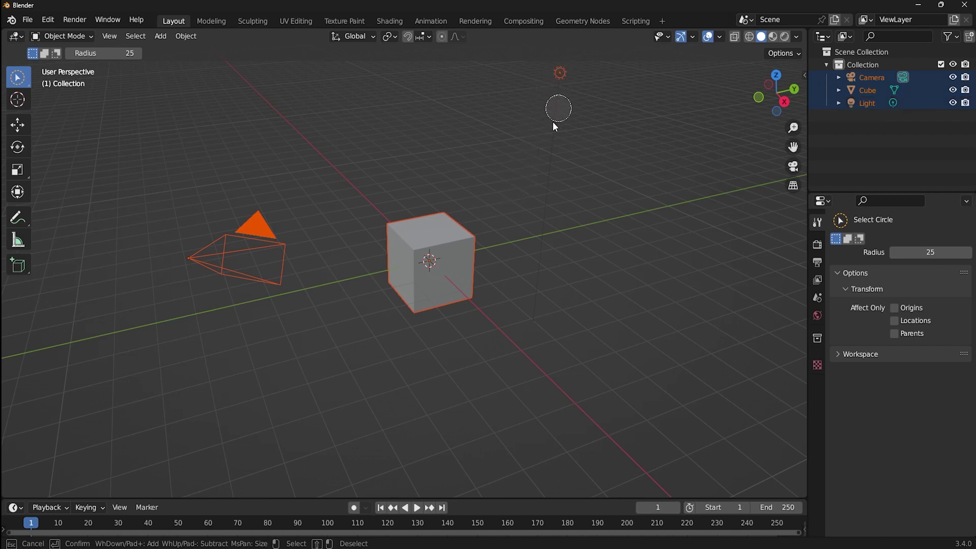
left_click_drag(543, 110, 544, 108)
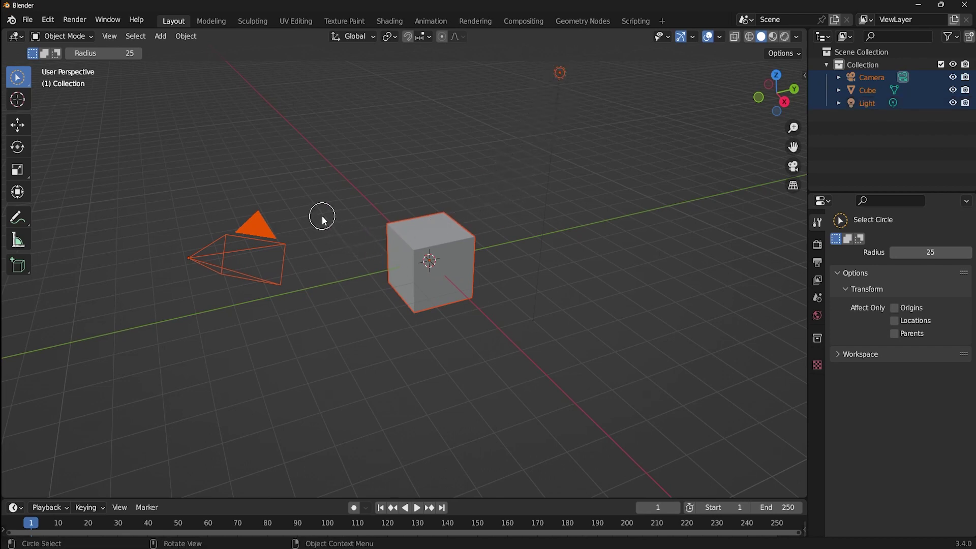
left_click_drag(322, 216, 322, 216)
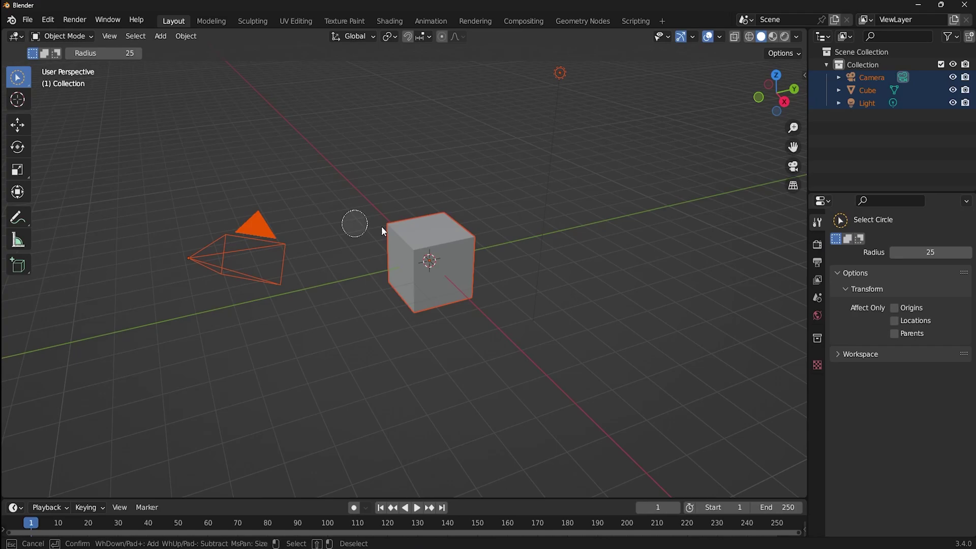
mouse_move(384, 232)
left_mouse_down()
mouse_move(418, 273)
mouse_move(229, 218)
mouse_move(302, 178)
left_mouse_up()
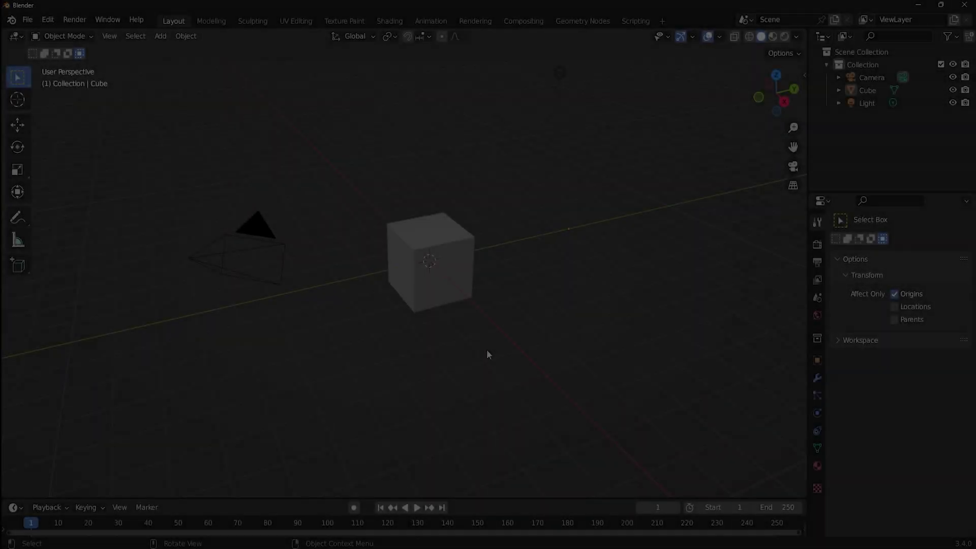
Step: With circle select, brush over the camera, cube and light to deselect all three
key("c")
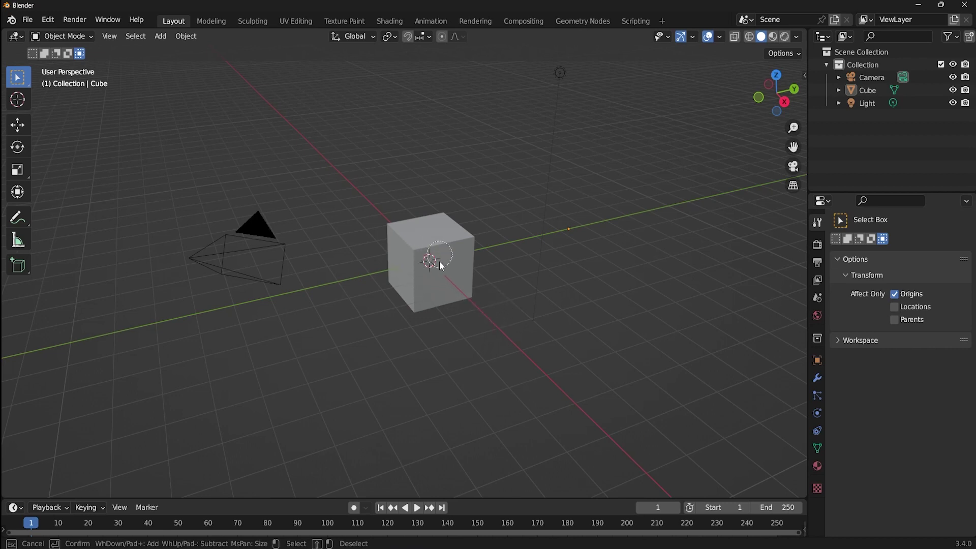
left_click(572, 236)
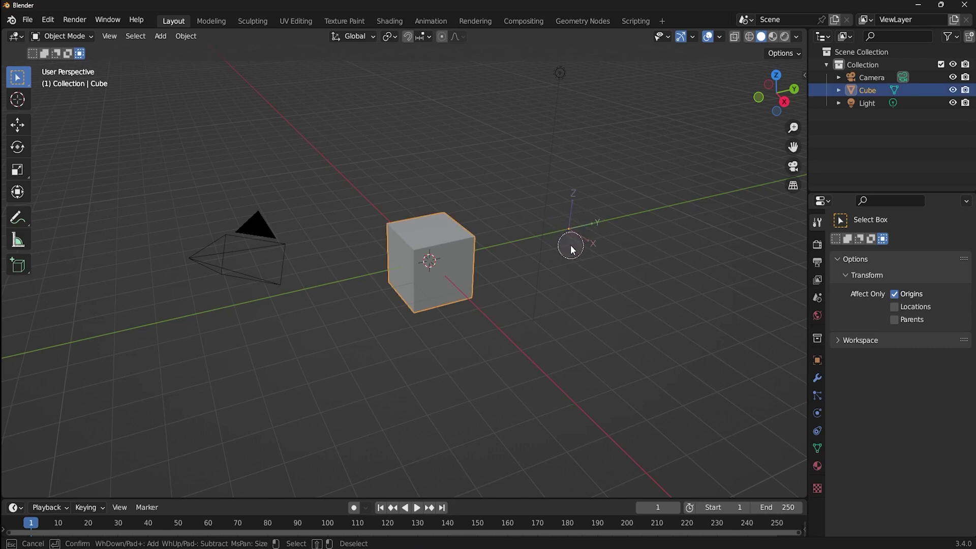
key("Escape")
left_click_drag(17, 78, 69, 133)
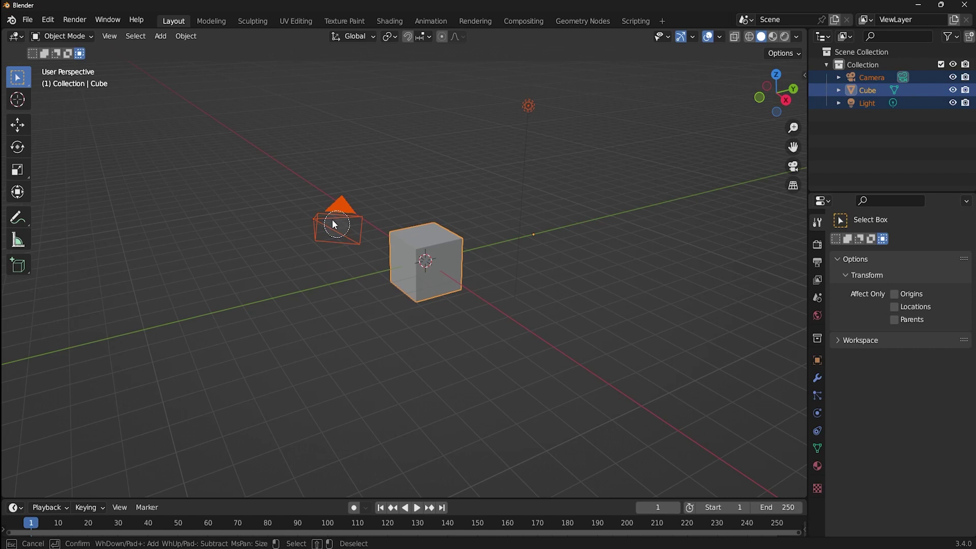
left_click_drag(312, 216, 554, 229, "shift")
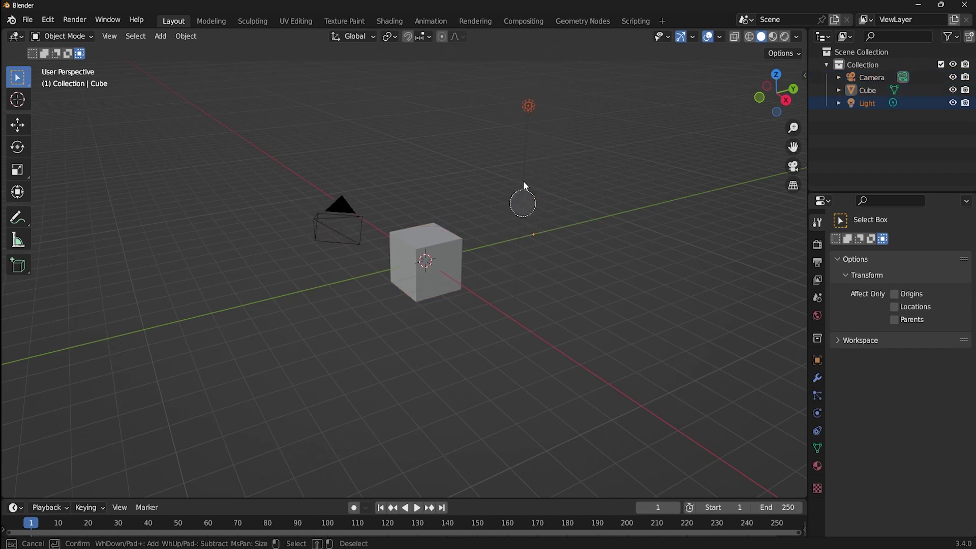
left_click_drag(526, 186, 529, 94, "shift")
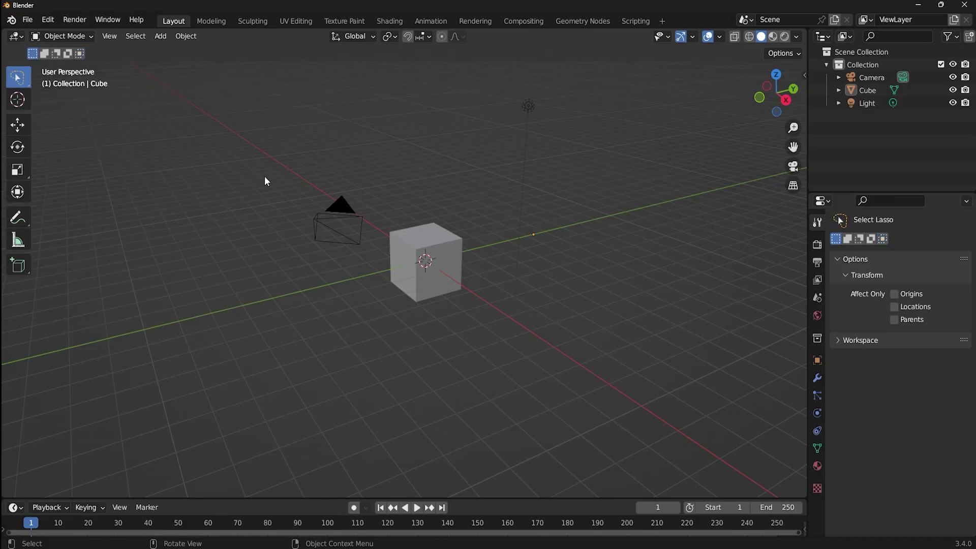
Step: Draw lasso loops around the camera and light until both are selected, leaving the cube out
mouse_move(351, 169)
left_mouse_down()
mouse_move(356, 216)
mouse_move(263, 198)
mouse_move(315, 170)
left_mouse_up()
mouse_move(404, 192)
left_mouse_down()
mouse_move(437, 225)
mouse_move(445, 273)
mouse_move(415, 278)
mouse_move(450, 237)
mouse_move(417, 278)
left_mouse_up()
mouse_move(492, 179)
left_mouse_down()
mouse_move(527, 235)
mouse_move(504, 239)
left_mouse_up()
mouse_move(505, 197)
left_mouse_down()
mouse_move(548, 214)
mouse_move(545, 255)
mouse_move(504, 272)
mouse_move(526, 207)
mouse_move(541, 255)
mouse_move(508, 274)
left_mouse_up()
mouse_move(507, 106)
left_mouse_down()
mouse_move(549, 176)
mouse_move(340, 294)
mouse_move(399, 124)
mouse_move(417, 148)
left_mouse_up()
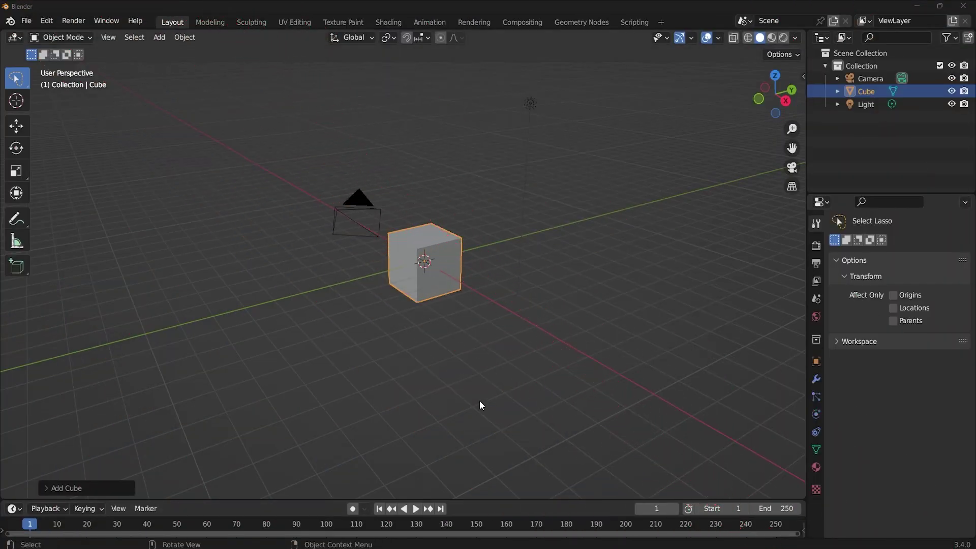
Step: Shift-click the cube, camera and light to select them, then Shift-click the active cube to drop it
left_click(488, 397)
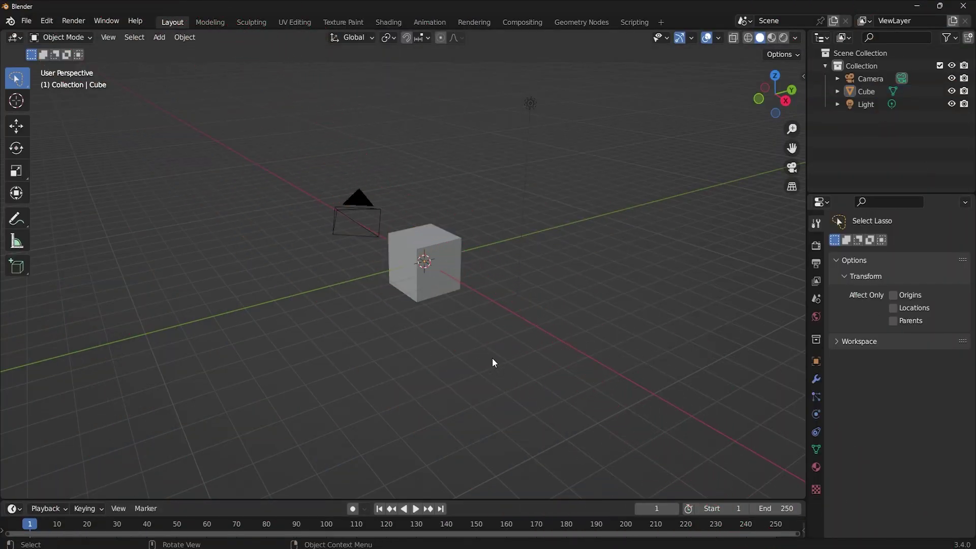
key("shift")
left_click(442, 254, "shift")
left_click(346, 218, "shift")
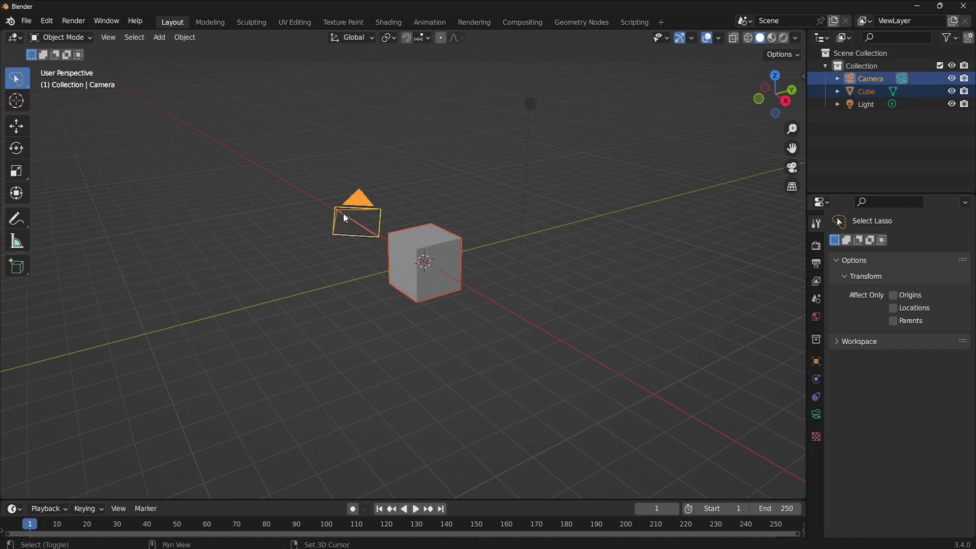
left_click(533, 104, "shift")
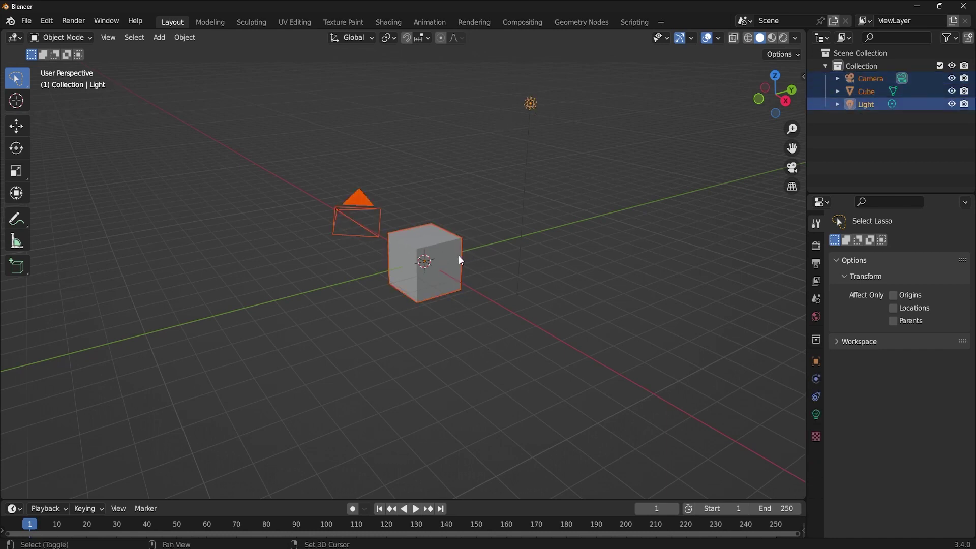
left_click(432, 251, "shift")
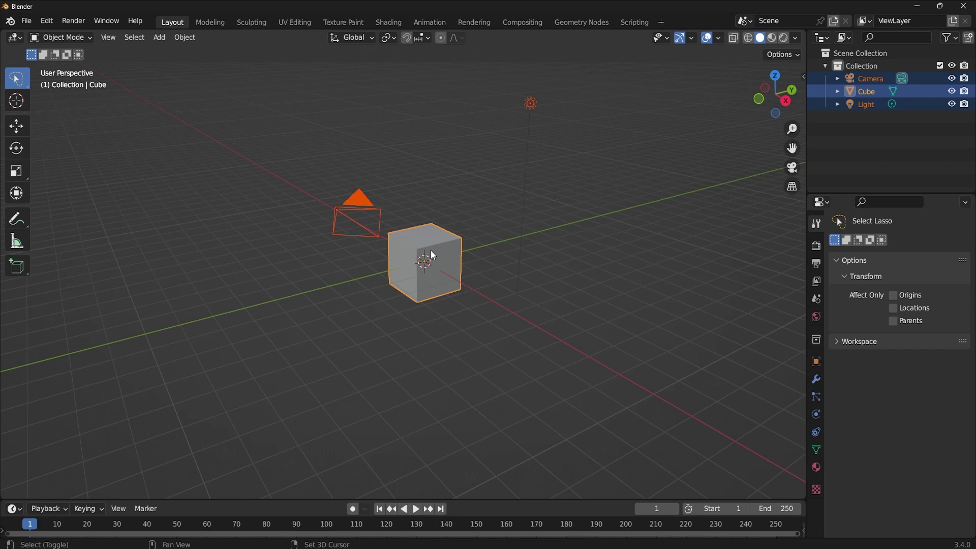
left_click(431, 252, "shift")
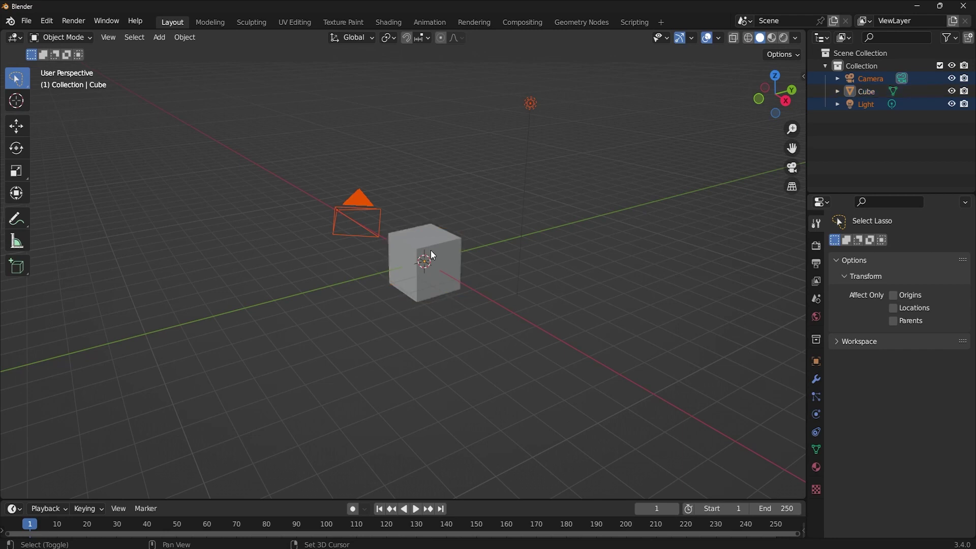
Step: In the Outliner select Light, extend to all three, deselect, then select Light and Ctrl-click Camera
left_click(482, 289)
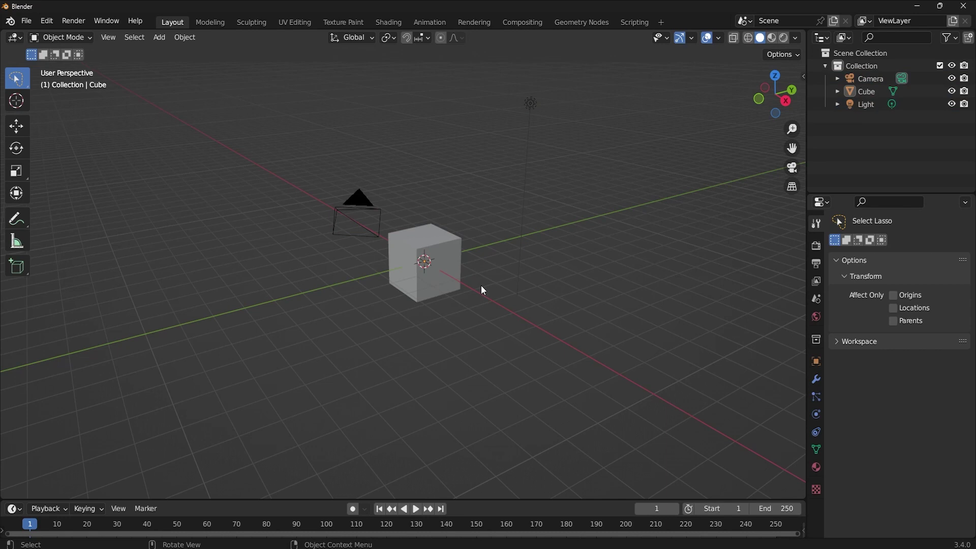
left_click(866, 106)
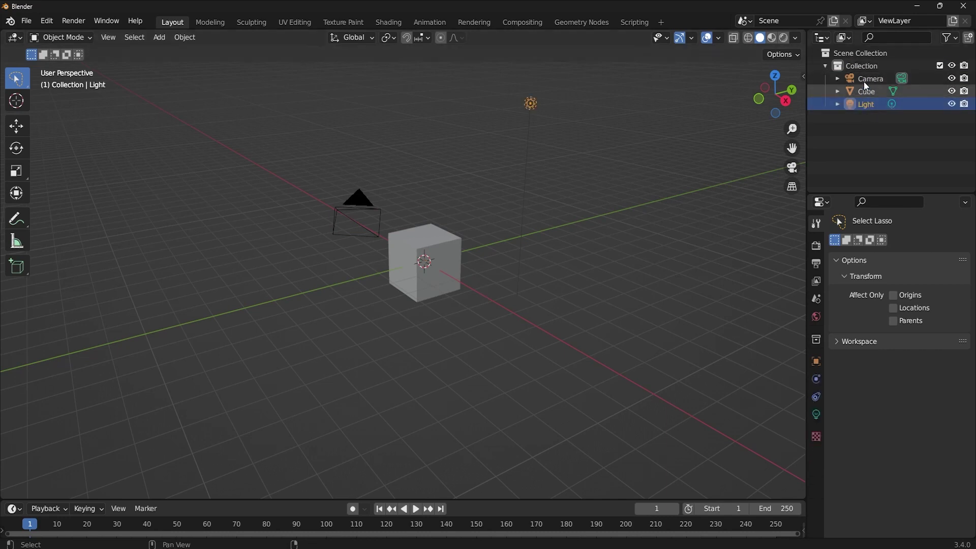
left_click(864, 77, "shift")
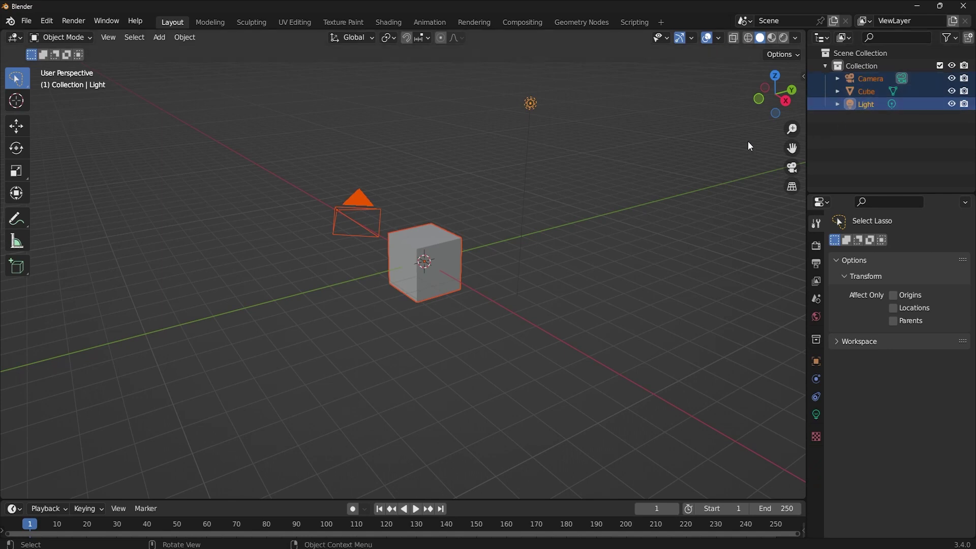
left_click(704, 154)
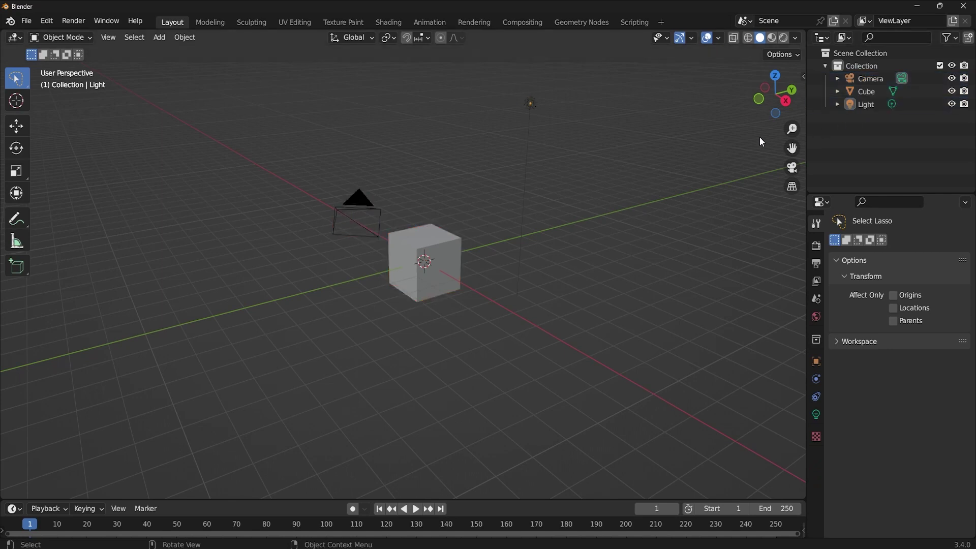
left_click(858, 103)
left_click(862, 78)
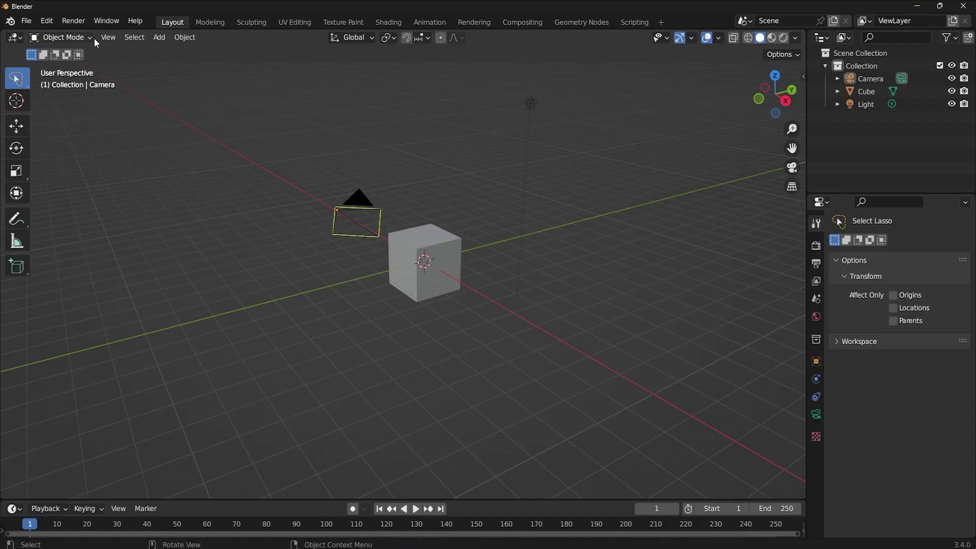
Step: Alternate Select All and None using the Select menu, Alt+A and A, ending with everything selected
left_click(133, 37)
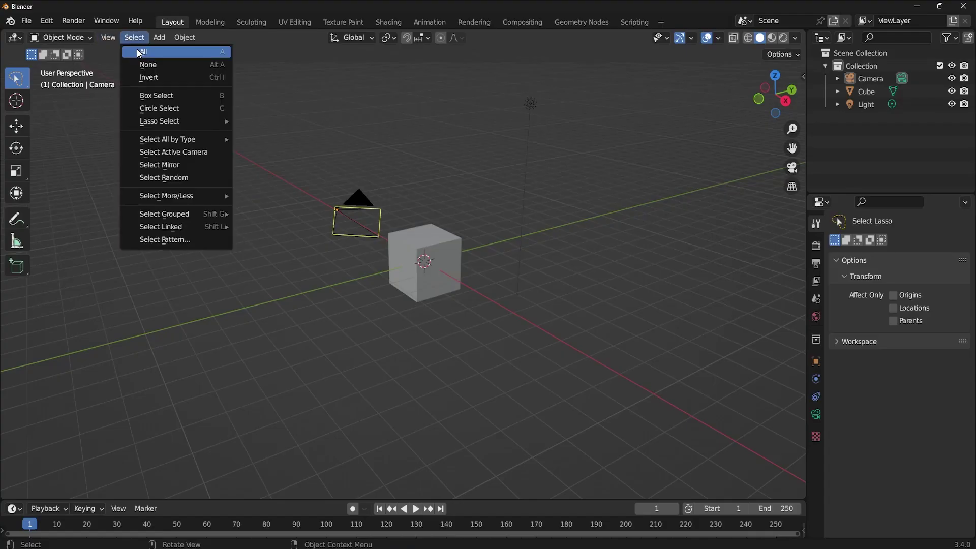
left_click(140, 51)
key("alt+a")
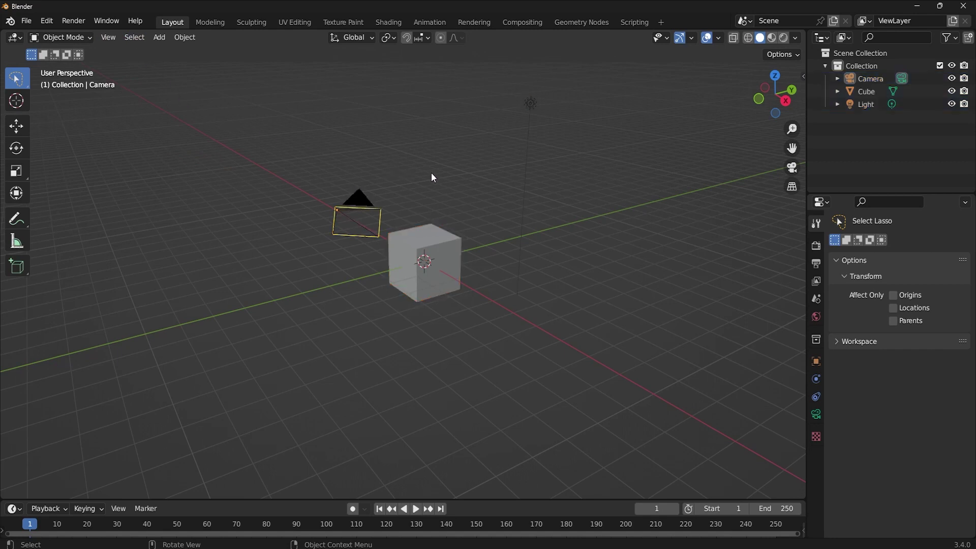
key("a")
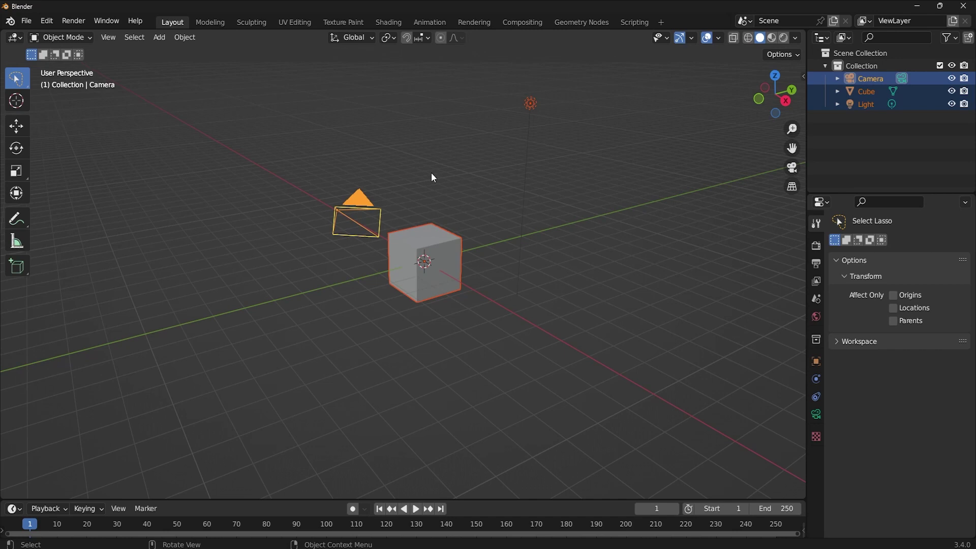
key("alt+a")
key("a")
left_click(134, 44)
left_click(153, 65)
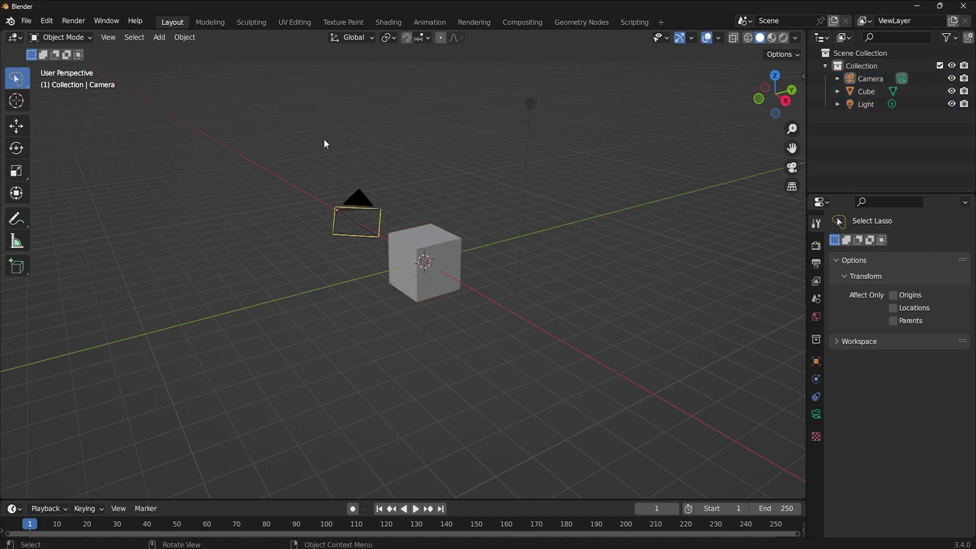
key("a")
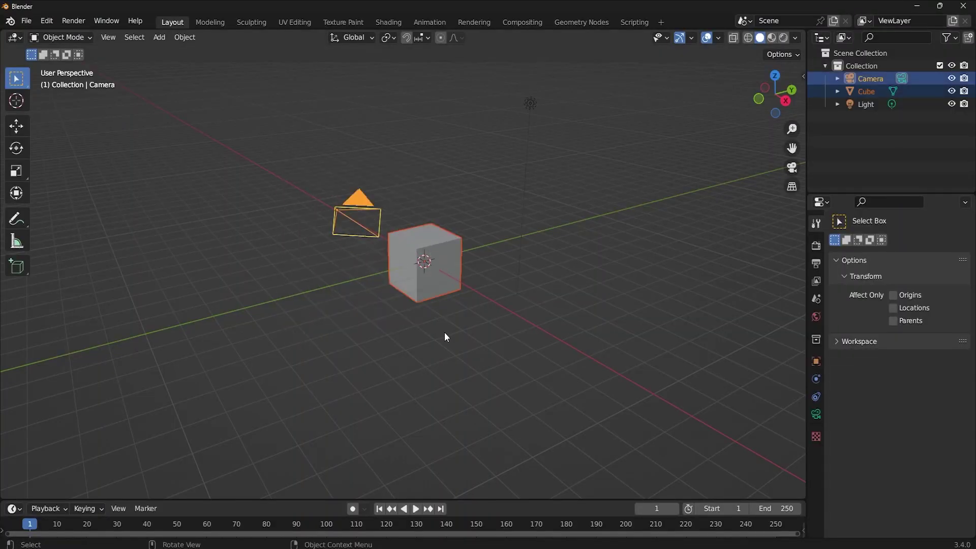
Step: Invert the selection to leave only the light, box-select camera and cube, then undo that
left_click(135, 39)
left_click(152, 77)
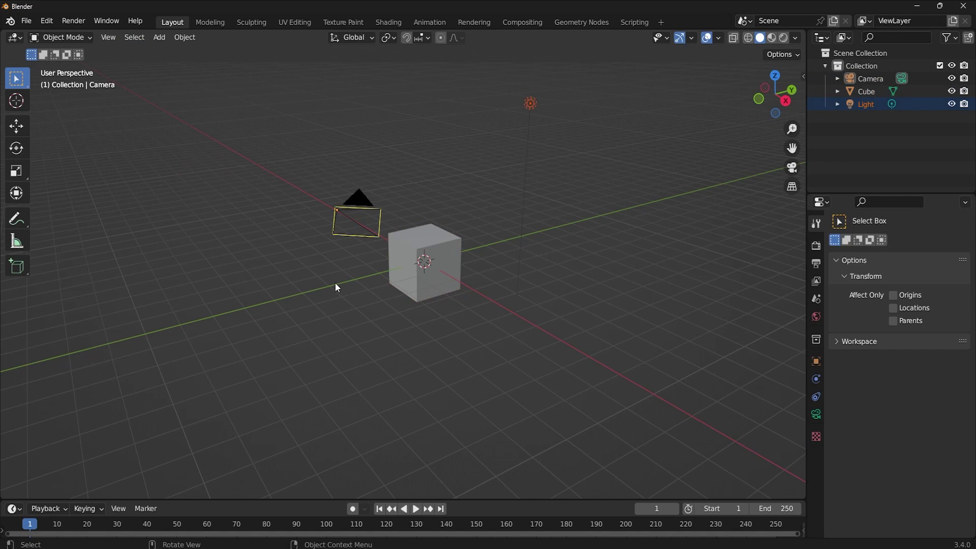
left_click_drag(319, 160, 440, 341)
key("ctrl+z")
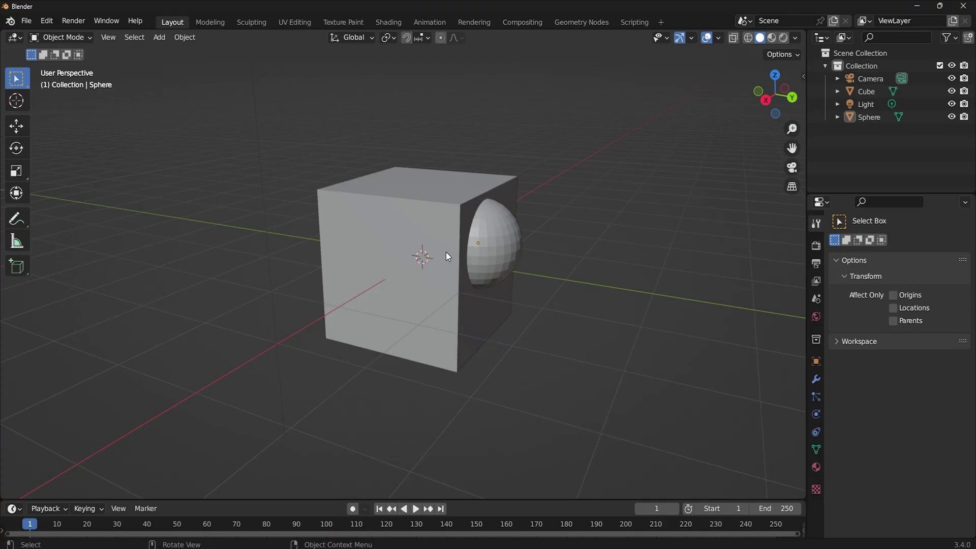
Step: Select the front Cube, then the Sphere hidden behind it, and clear the selection
left_click(442, 235)
left_click(492, 245)
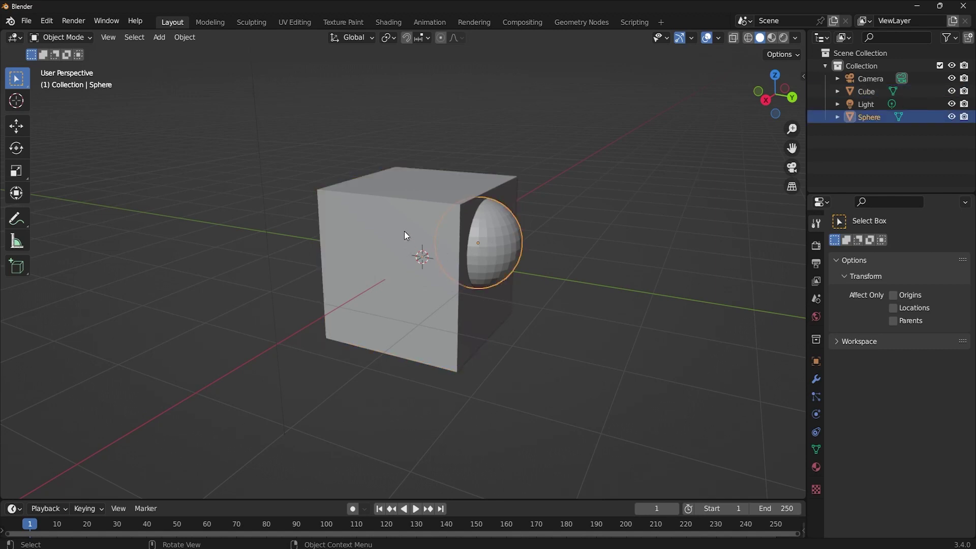
left_click(411, 409)
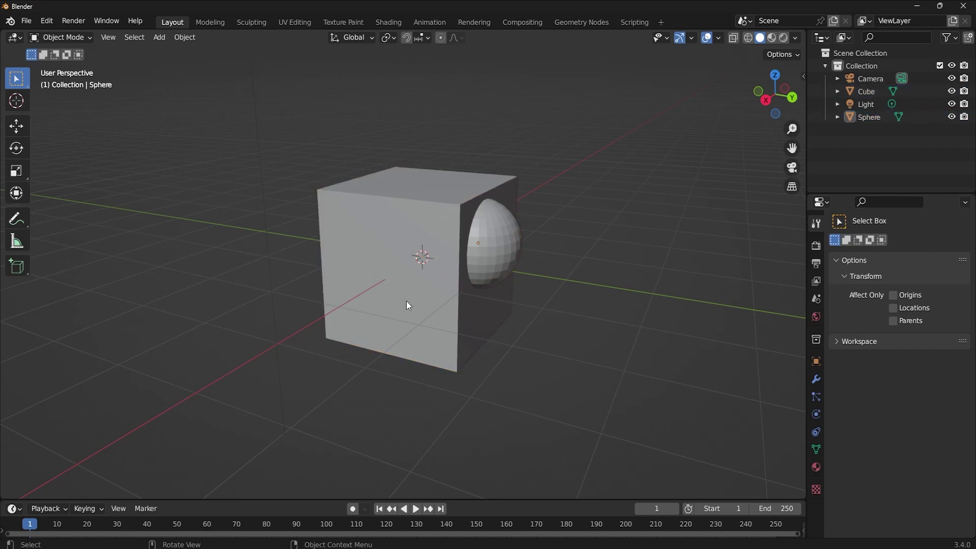
left_click(444, 235)
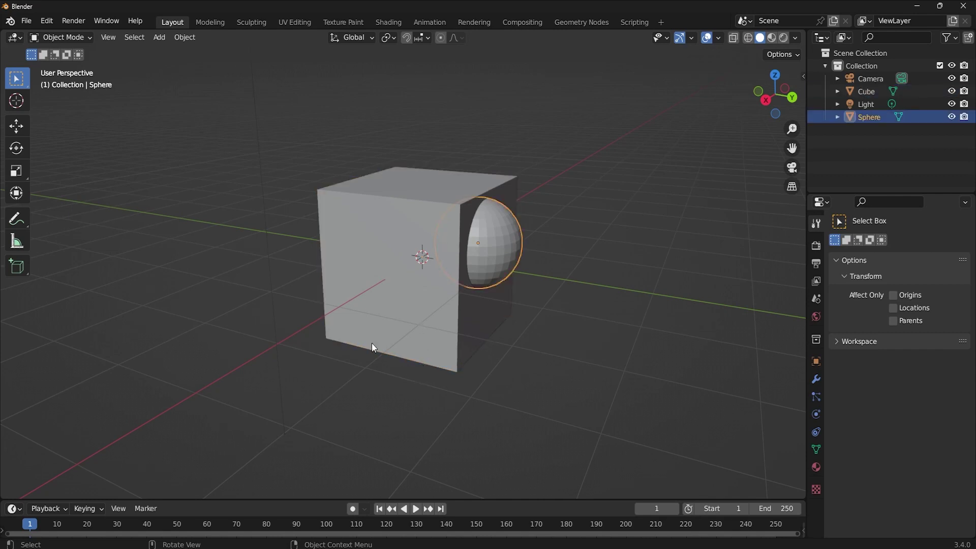
left_click(335, 366)
Step: Reselect the Cube, cycle on to the obscured Sphere, then deselect in empty space
left_click(348, 312)
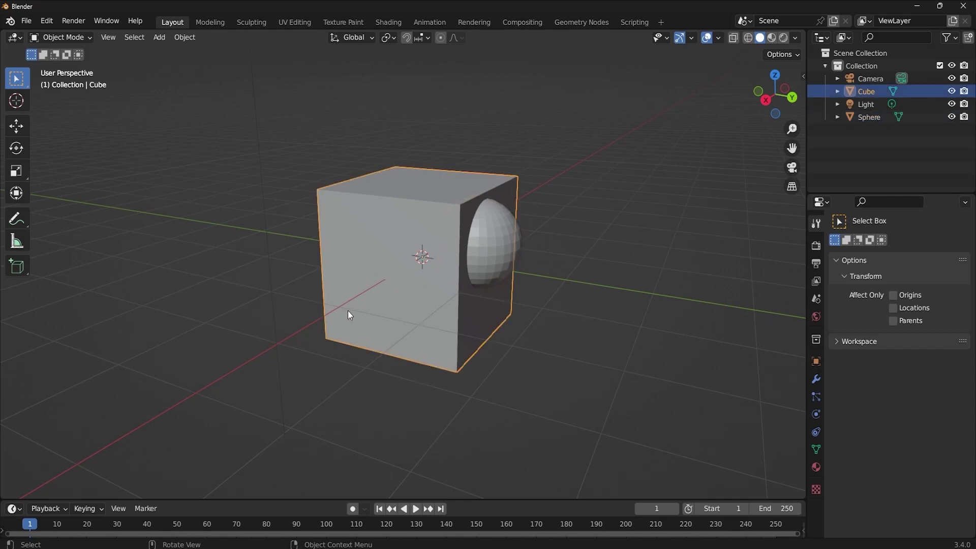
left_click(312, 400)
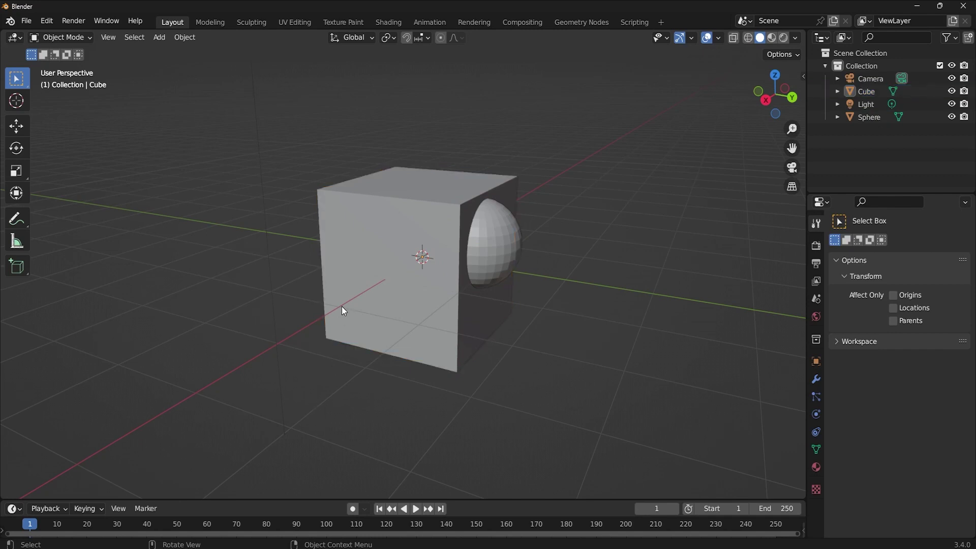
left_click(342, 306)
left_click(333, 387)
left_click(441, 236)
left_click(442, 236)
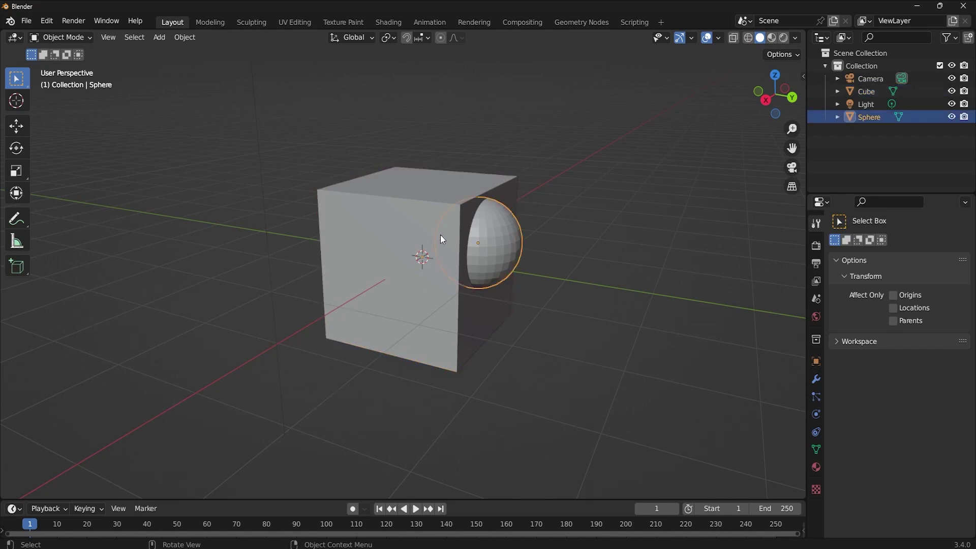
left_click(547, 347)
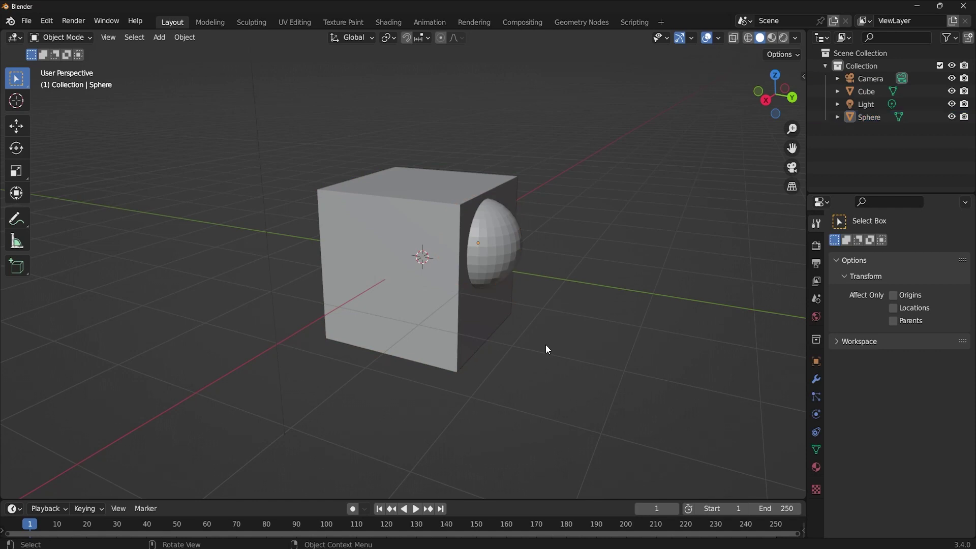